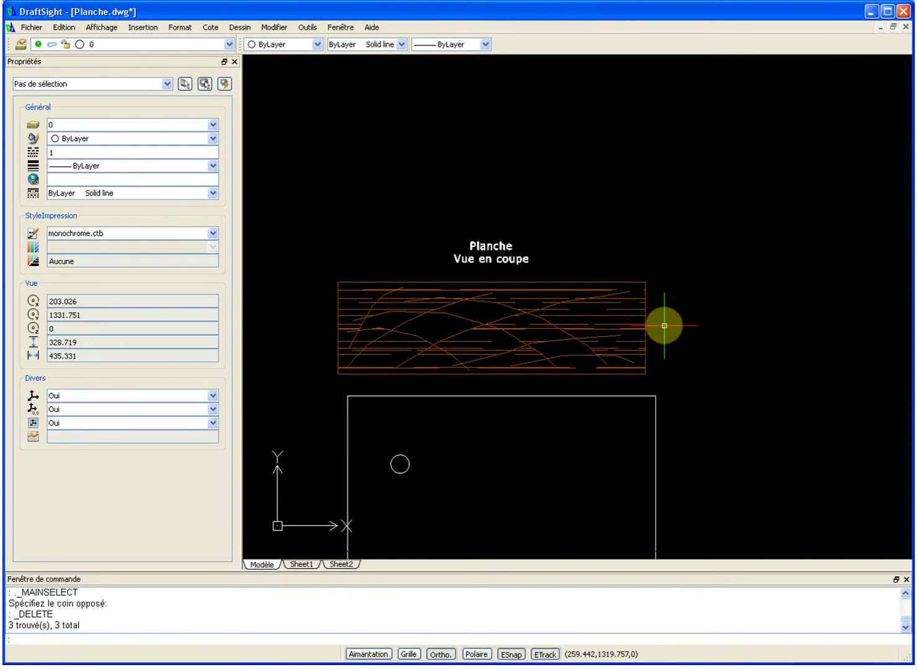
type("c")
key("Escape")
key("Escape")
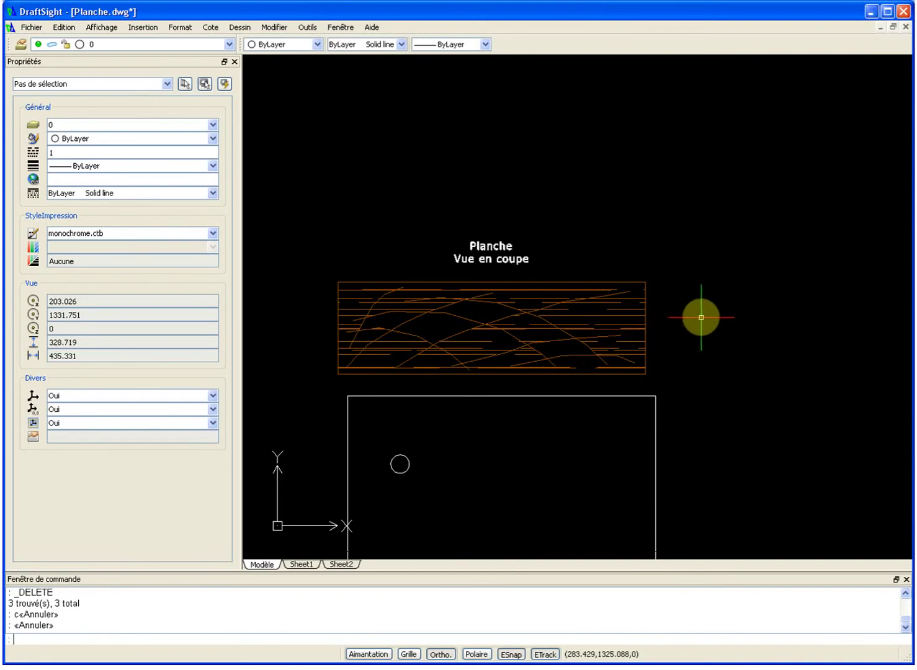
- Copy the hatched plank section block 205 mm horizontally to the right with Ortho on, using a free base point above it
type("cp")
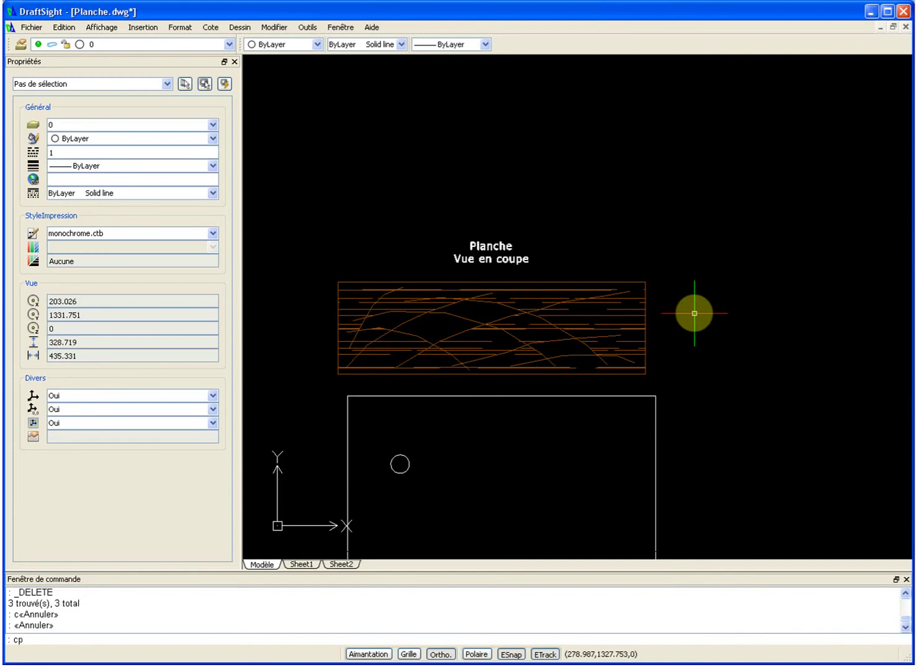
key("Return")
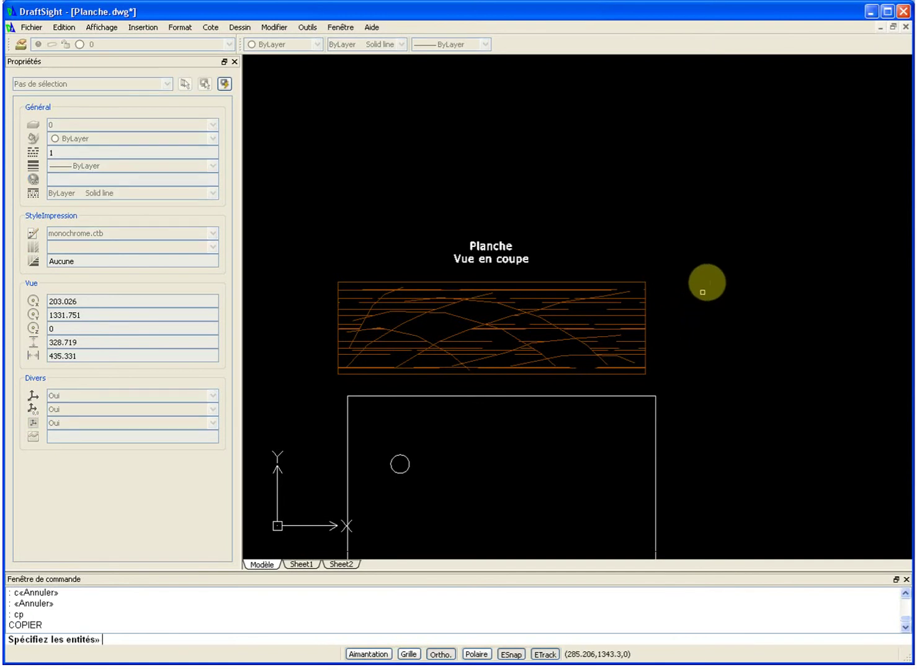
left_click(716, 269)
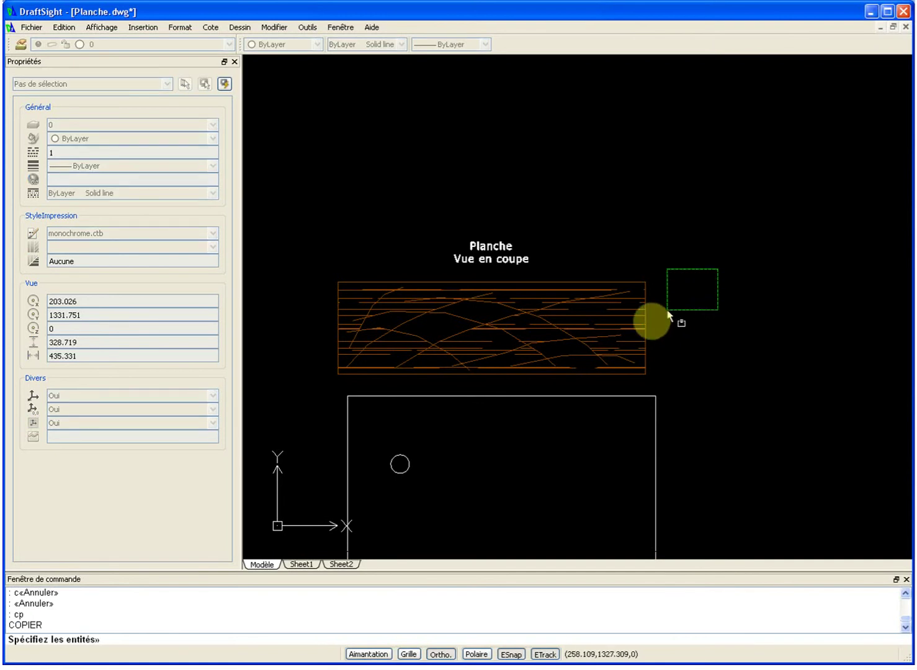
left_click(562, 389)
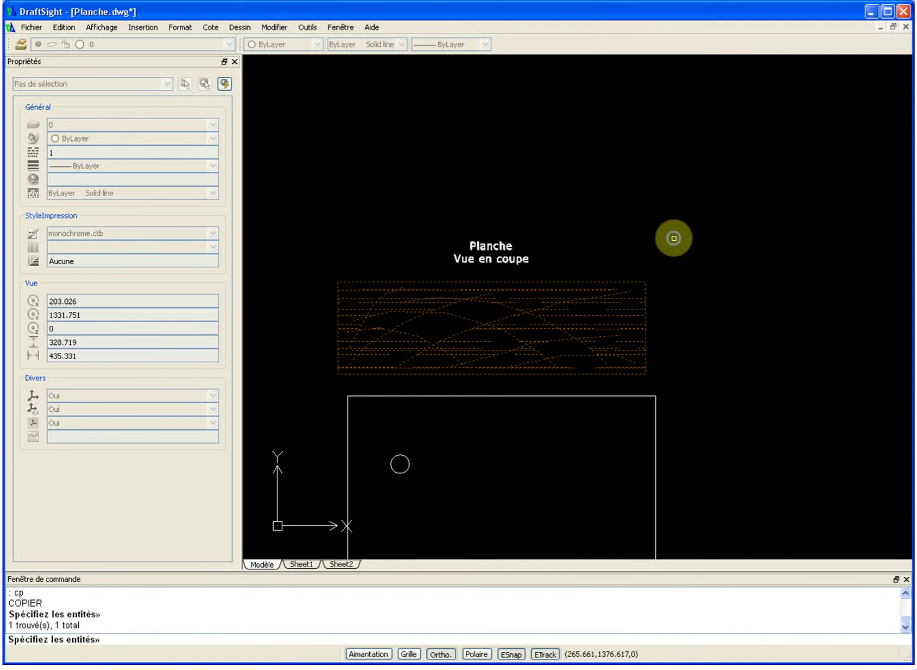
right_click(674, 238)
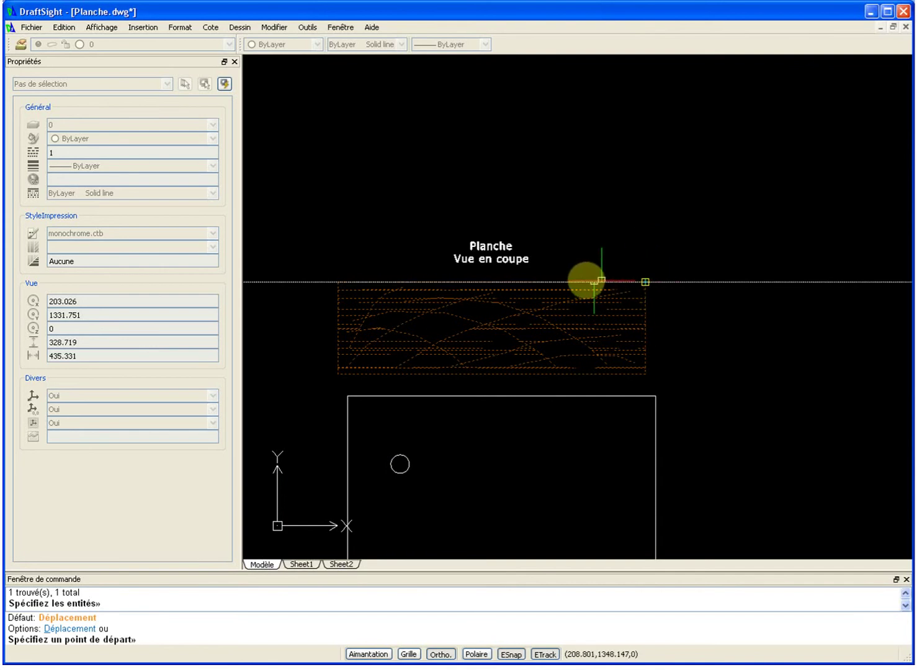
left_click(586, 211)
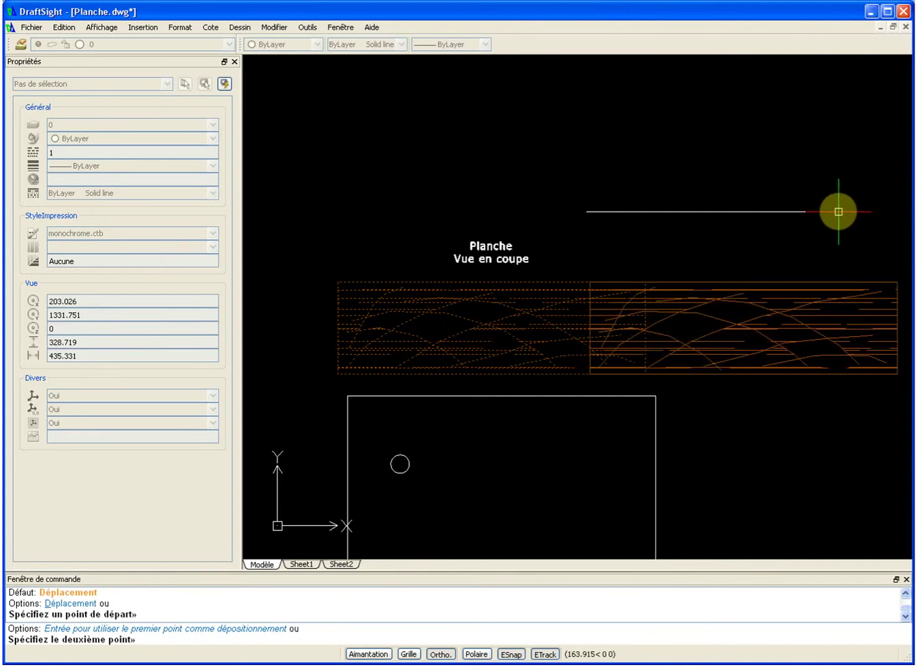
scroll(838, 211, "down", 2)
middle_click_drag(843, 216, 647, 236)
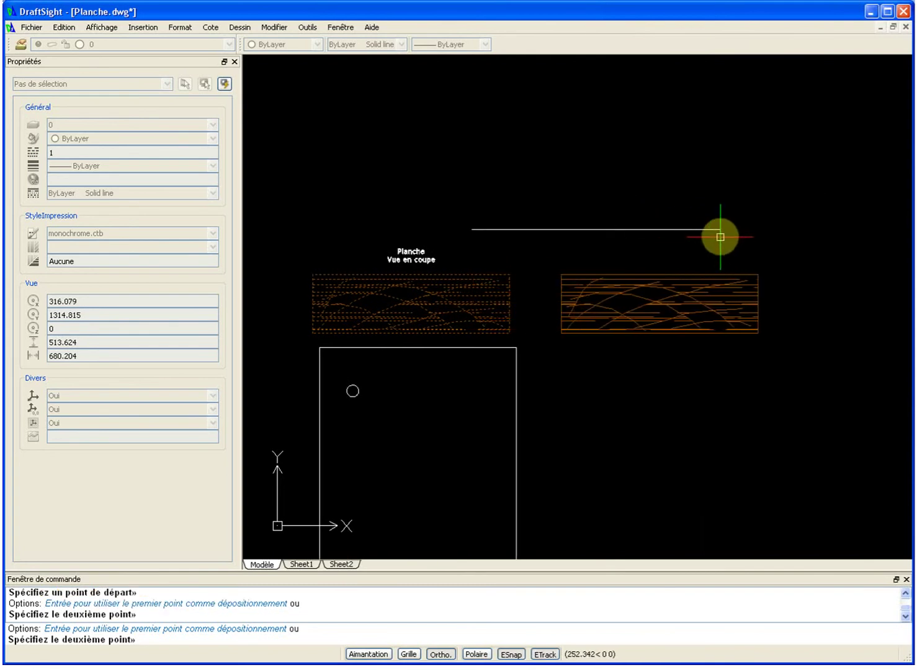
key("F8")
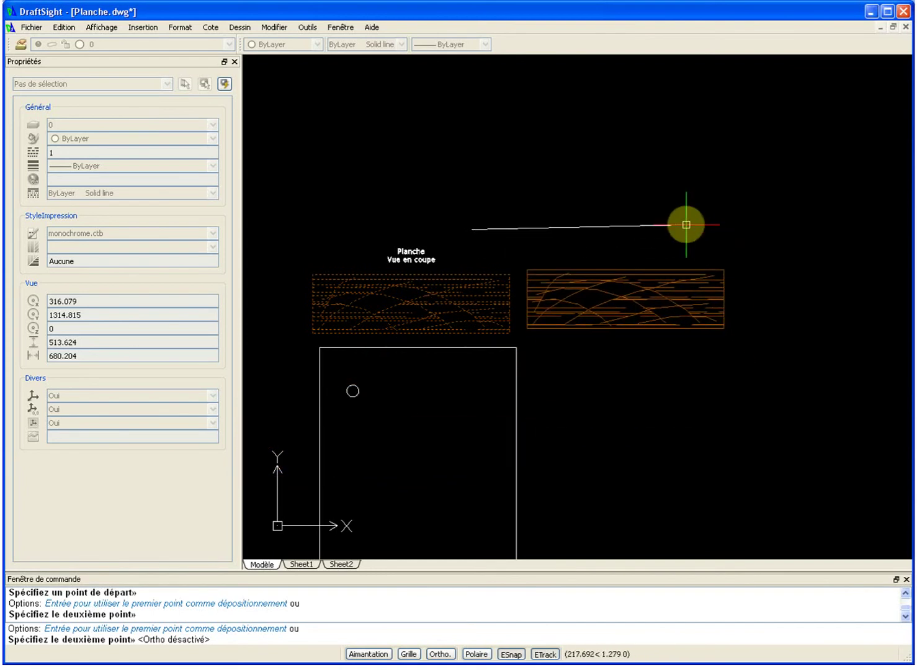
key("F8")
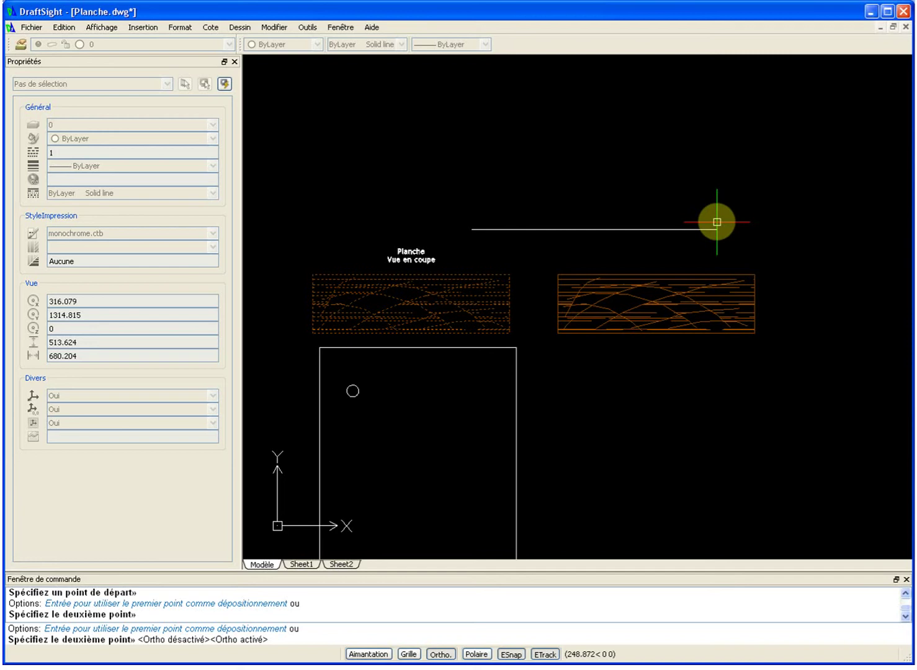
type("205")
key("Return")
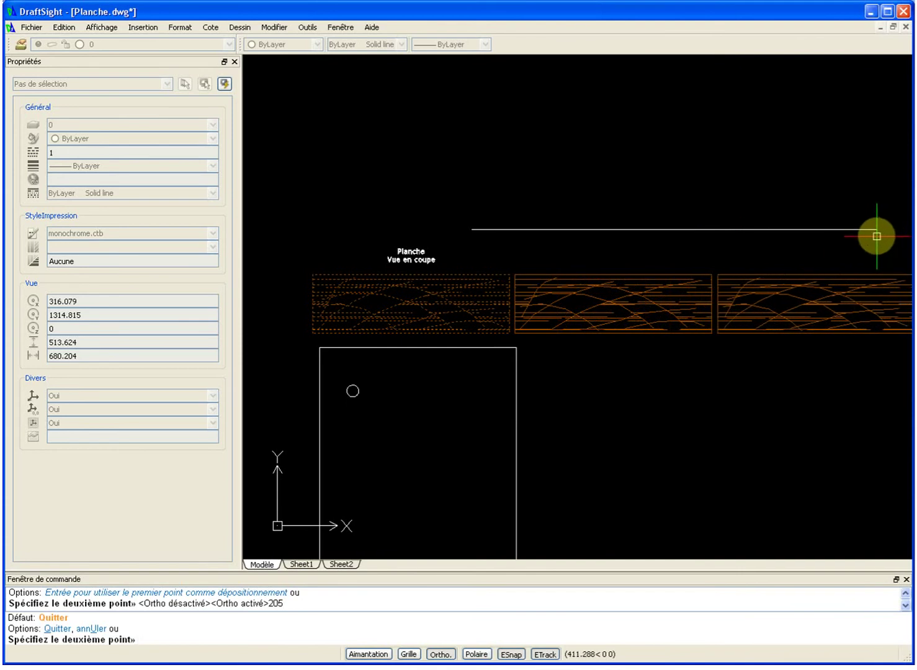
key("Escape")
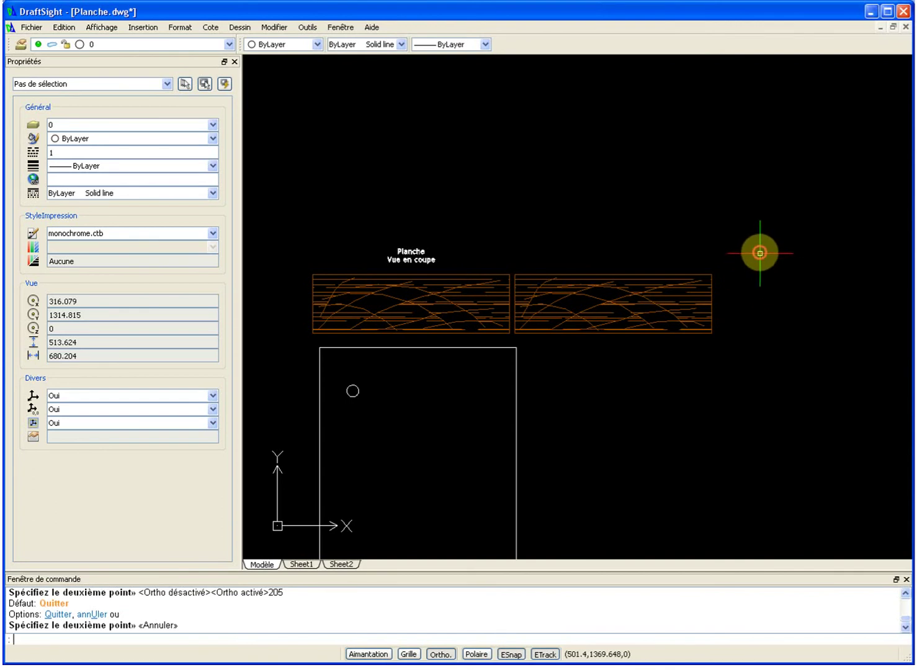
- Delete the right-hand copy of the plank section
left_click(758, 253)
left_click(657, 370)
key("Delete")
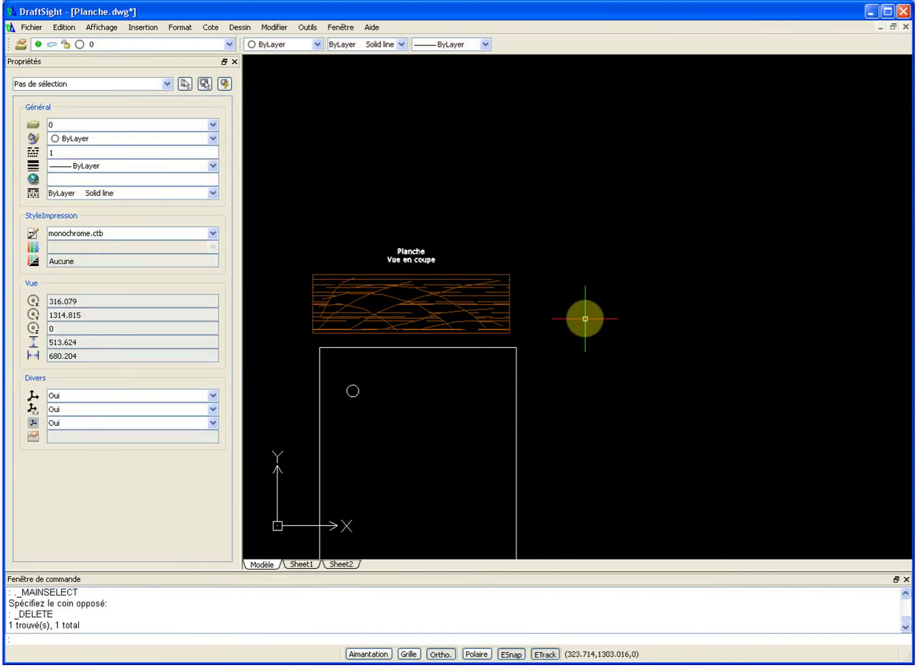
- Copy the remaining plank section block 205 mm to the right again and finish the Copy command
type("cp")
key("Return")
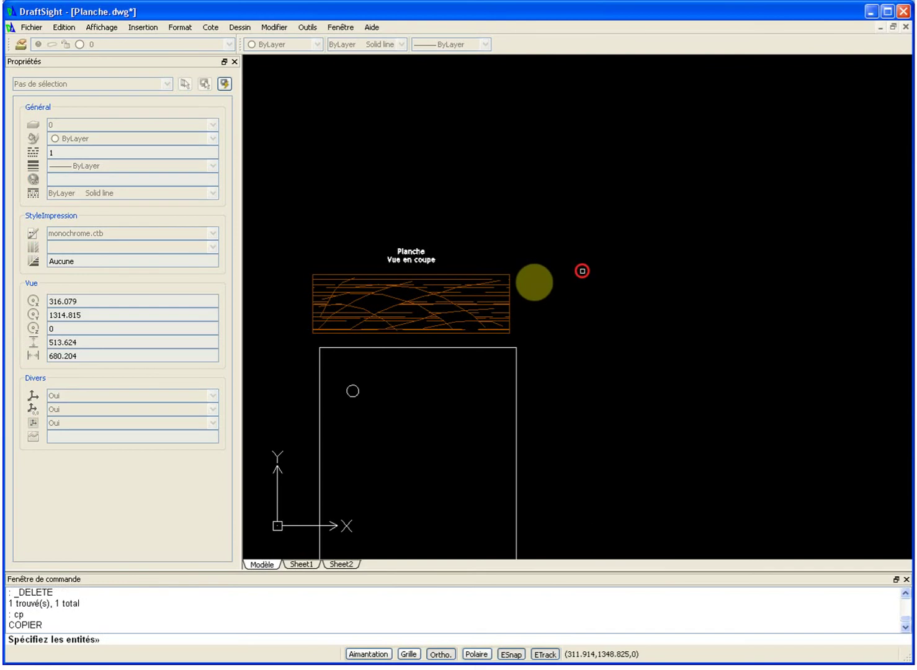
left_click(483, 302)
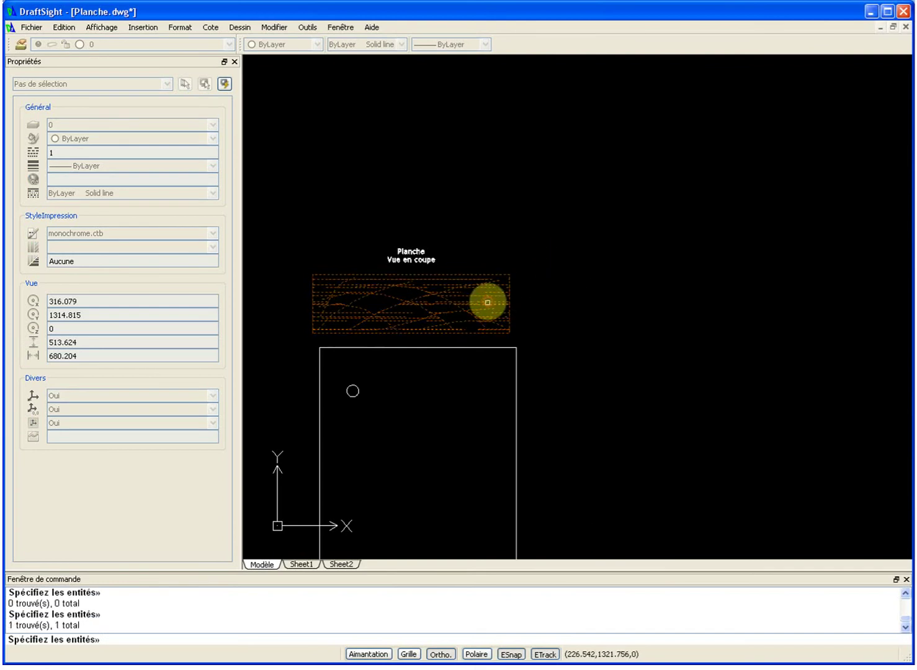
key("Return")
left_click(525, 249)
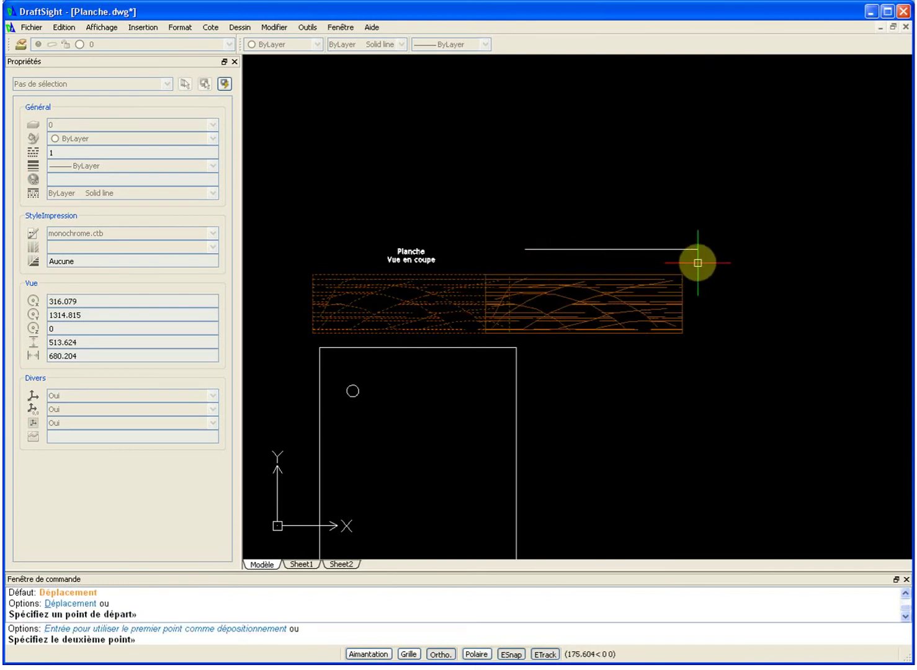
type("205")
key("Return")
key("Return")
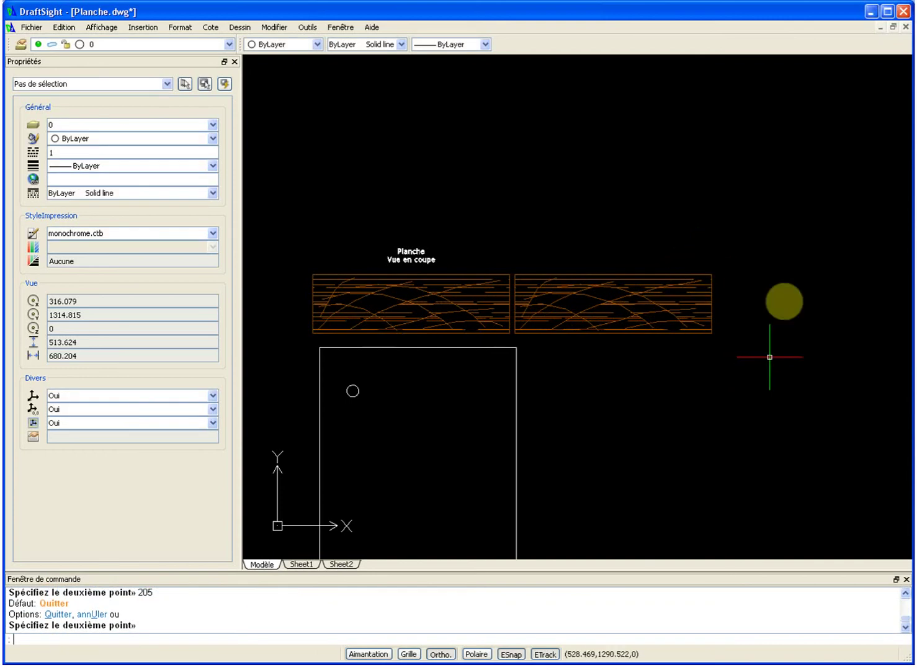
- Delete the new plank section copy on the right, keeping the original under its title
left_click(738, 267)
left_click(655, 315)
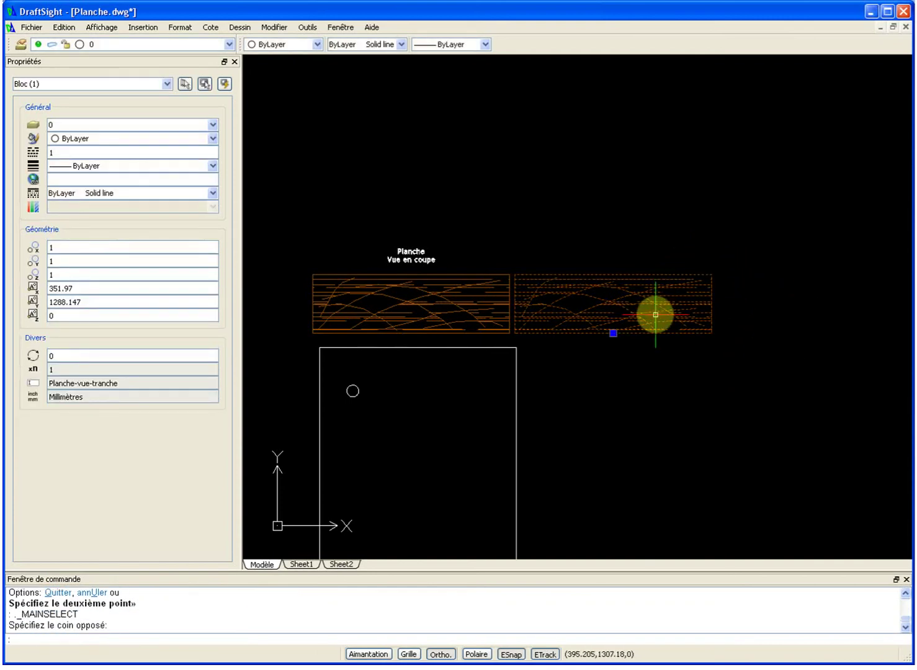
key("Delete")
- Copy the plank section block 205 mm to the right once more and delete that copy
type("co")
key("Return")
left_click(489, 299)
key("Return")
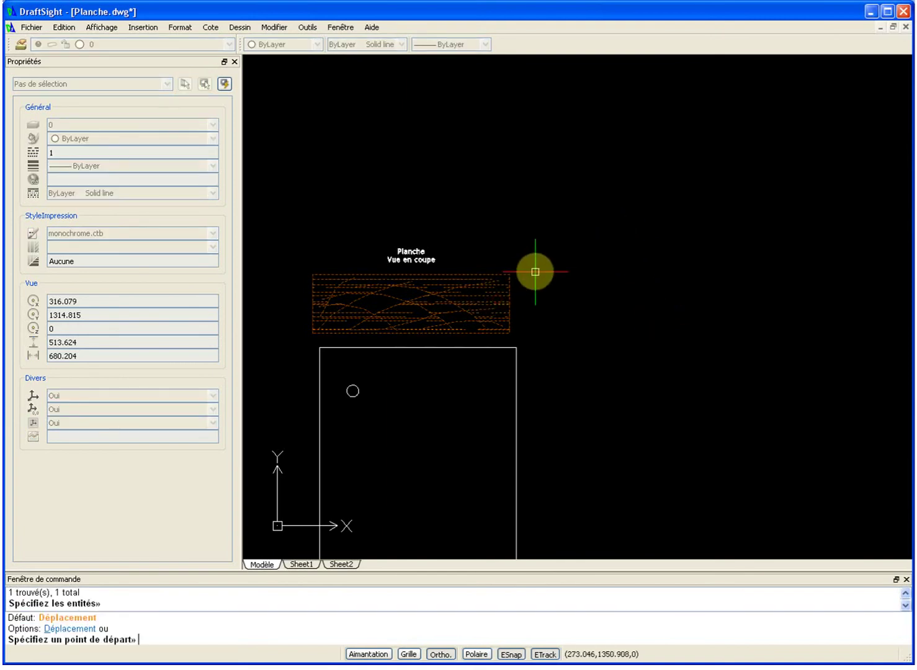
left_click(533, 273)
type("205")
key("Return")
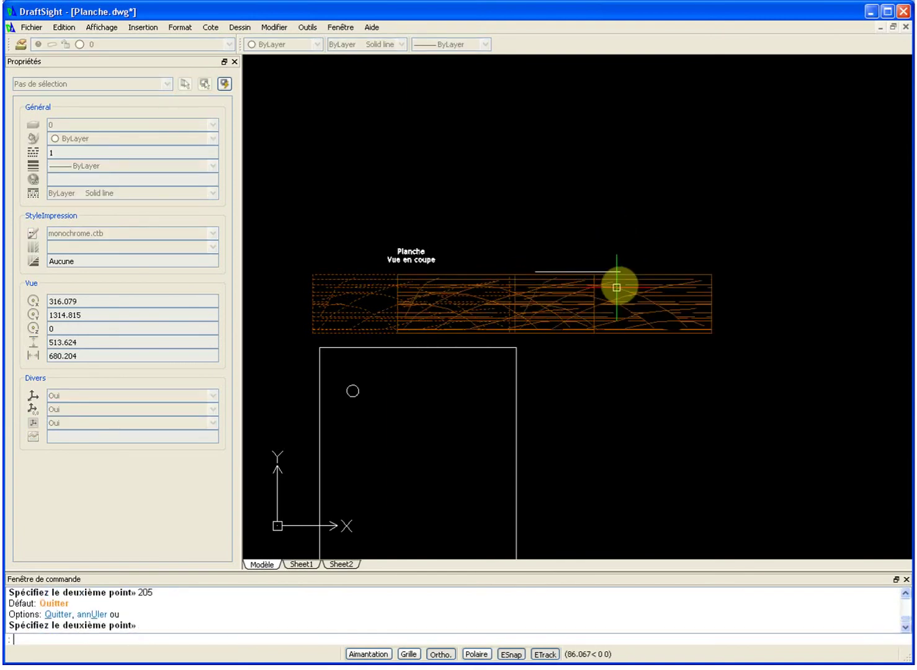
key("Return")
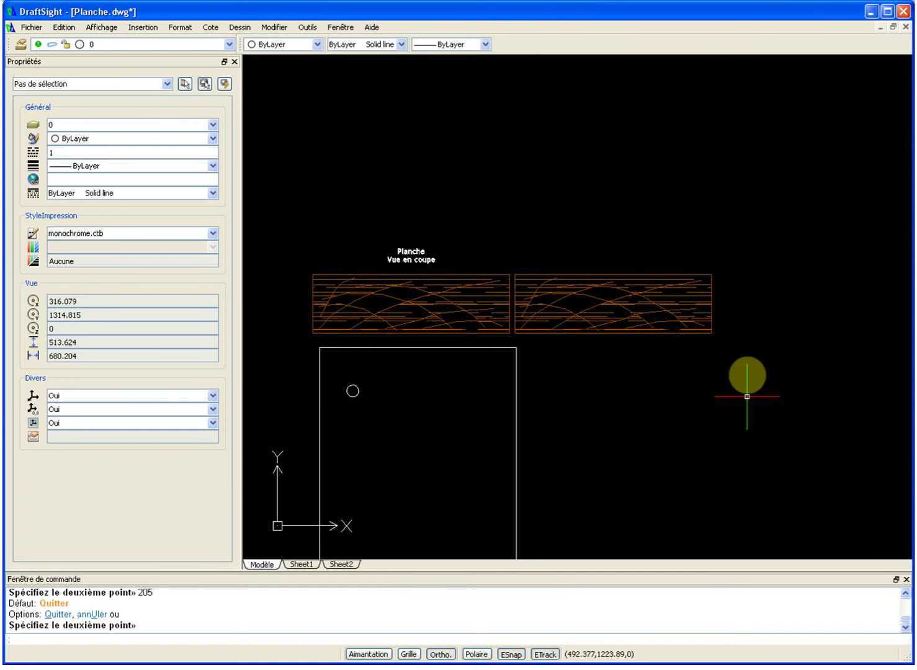
left_click(690, 295)
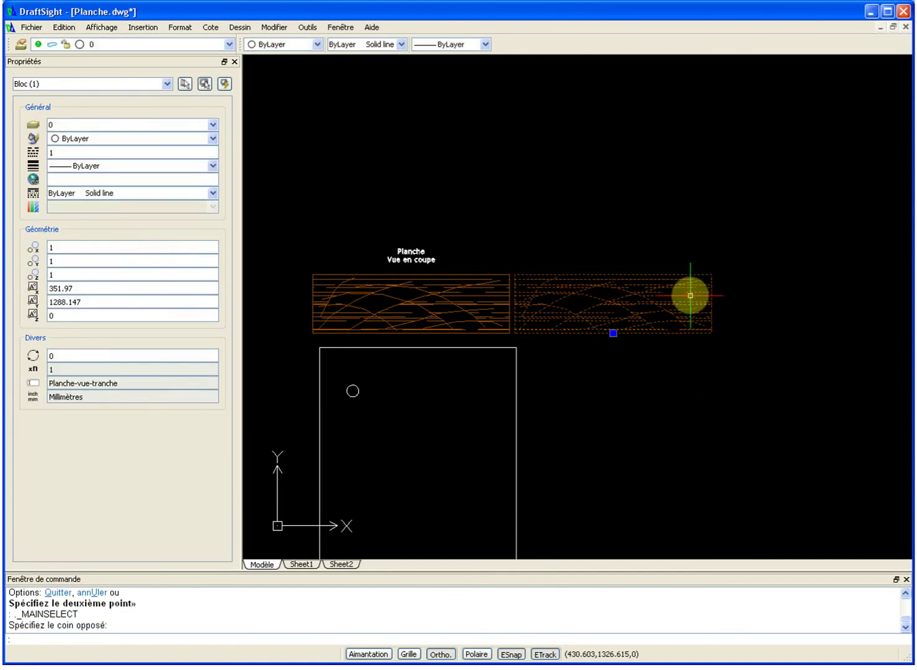
key("Delete")
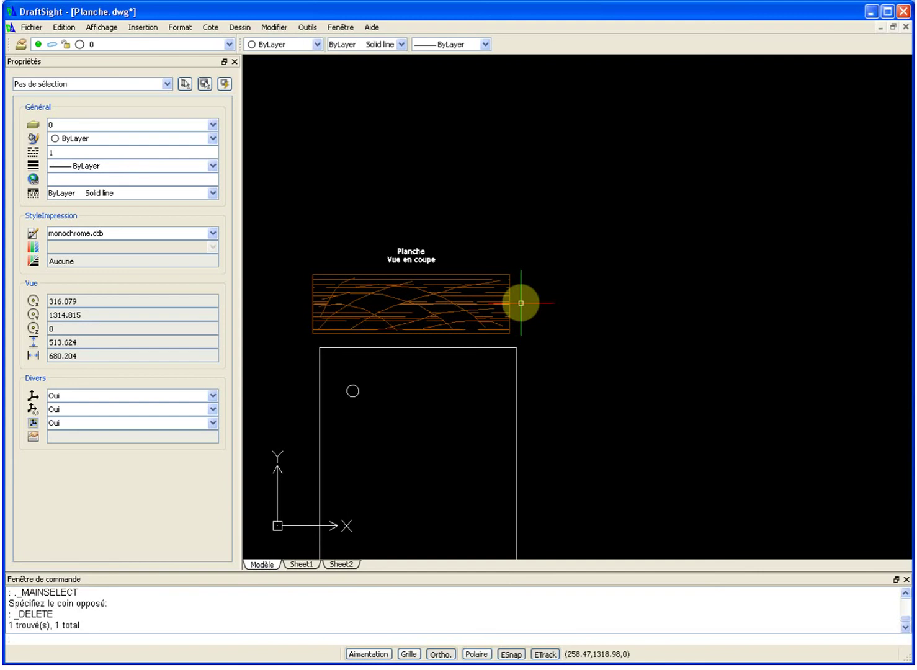
- Move the original plank section block 205 mm horizontally to the right
type("dp")
key("Return")
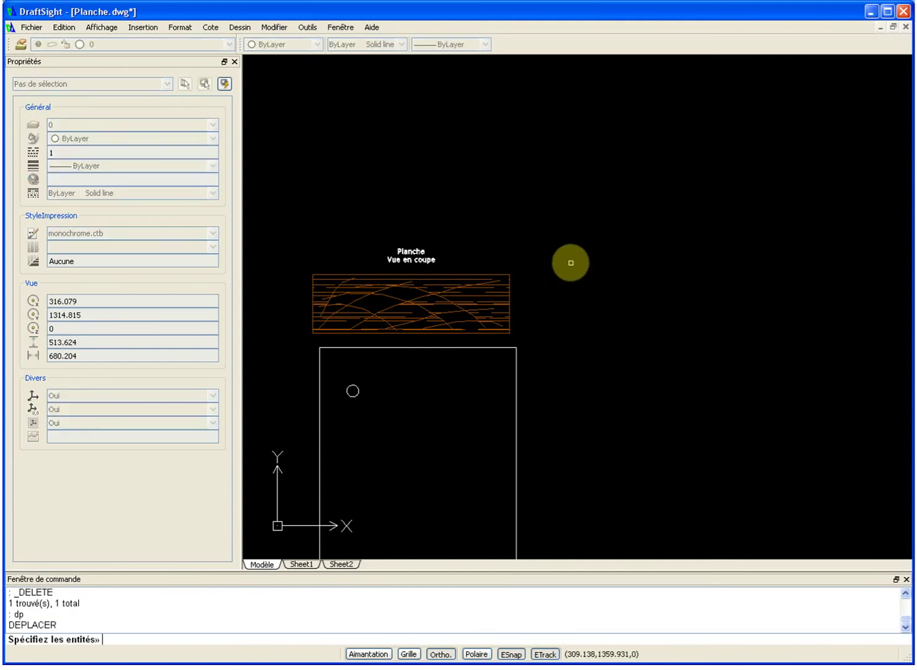
left_click(485, 301)
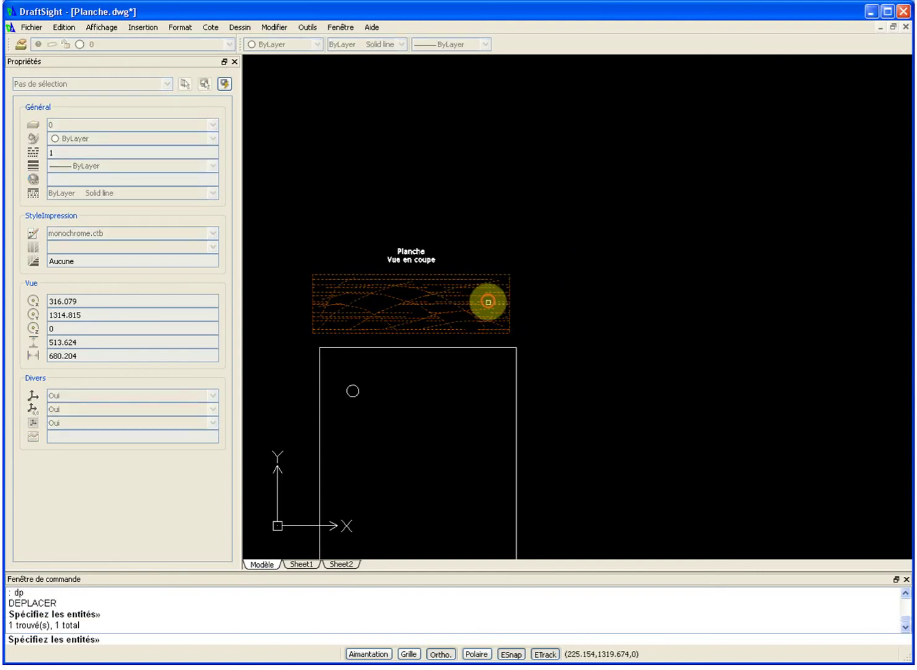
key("Return")
left_click(544, 283)
type("205")
key("Return")
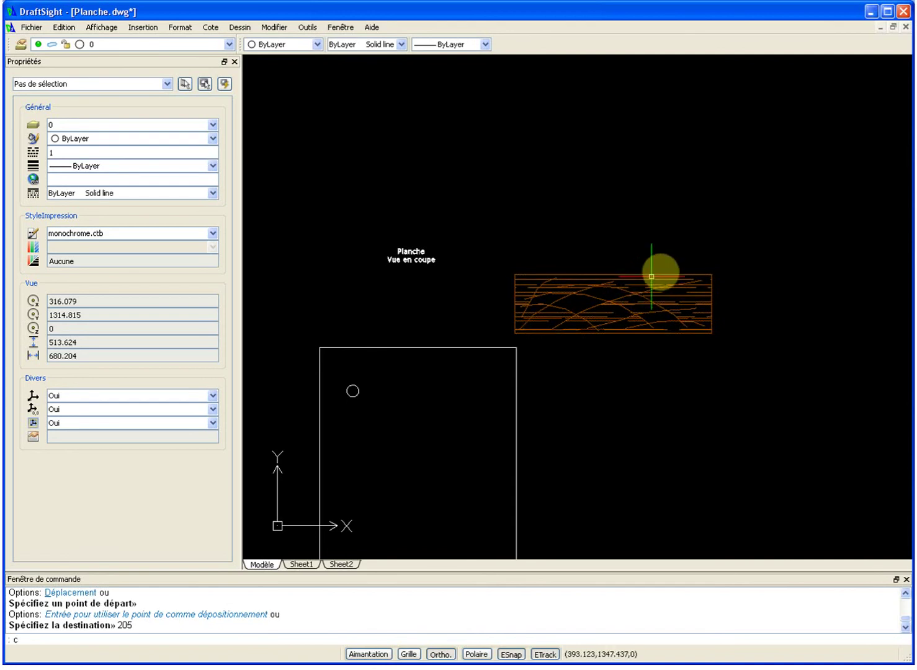
- Copy the moved plank section block 205 mm to the left, back under the "Planche Vue en coupe" title
type("cp")
key("Return")
left_click(746, 252)
left_click(683, 289)
key("Return")
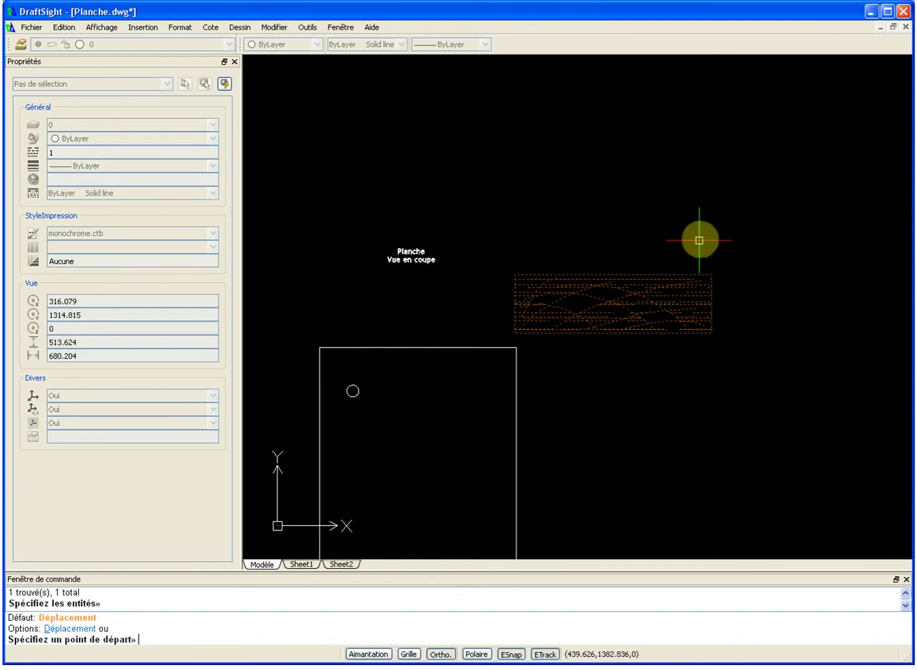
left_click(706, 236)
type("205")
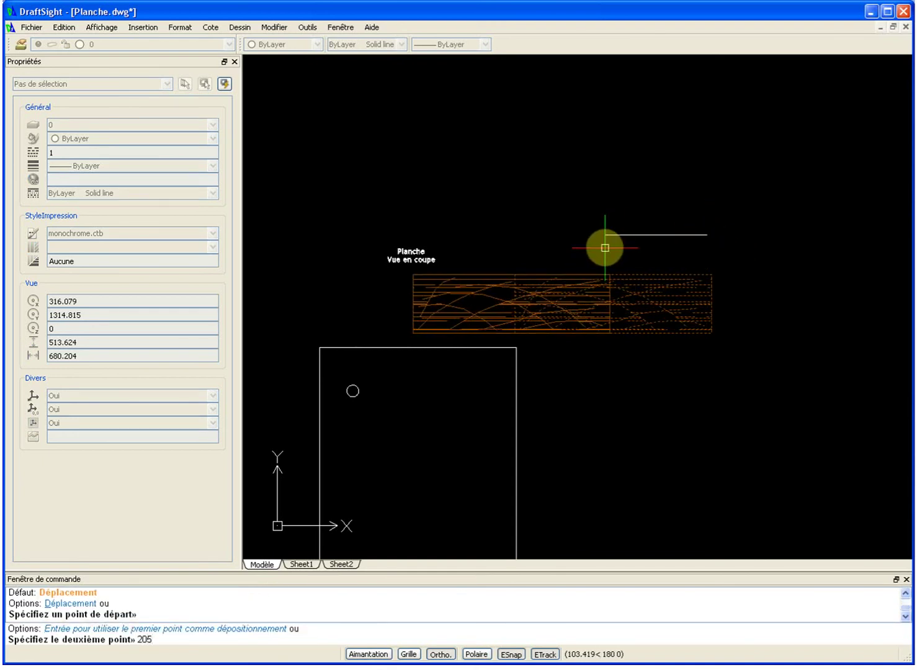
key("Return")
key("Escape")
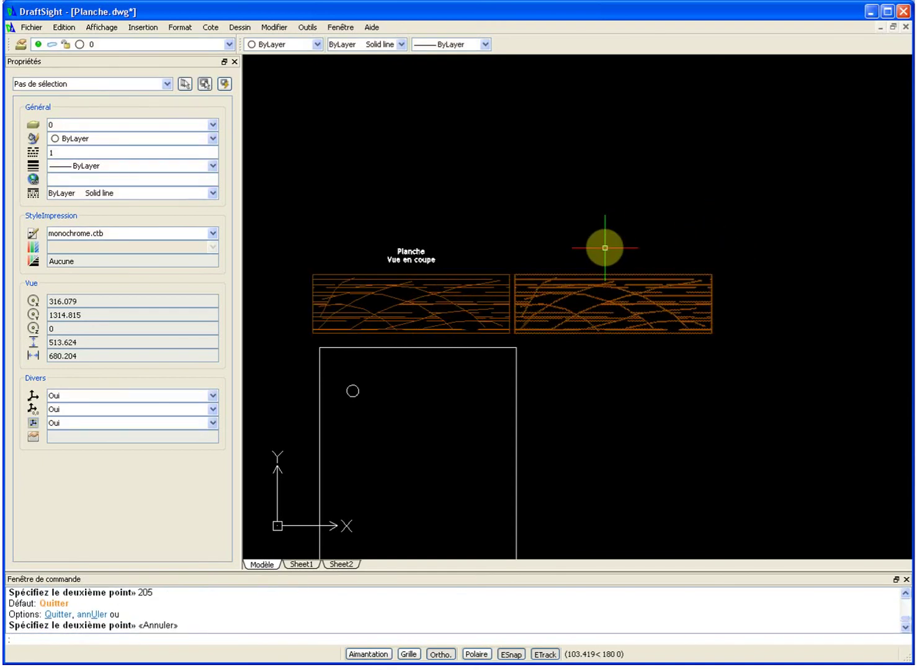